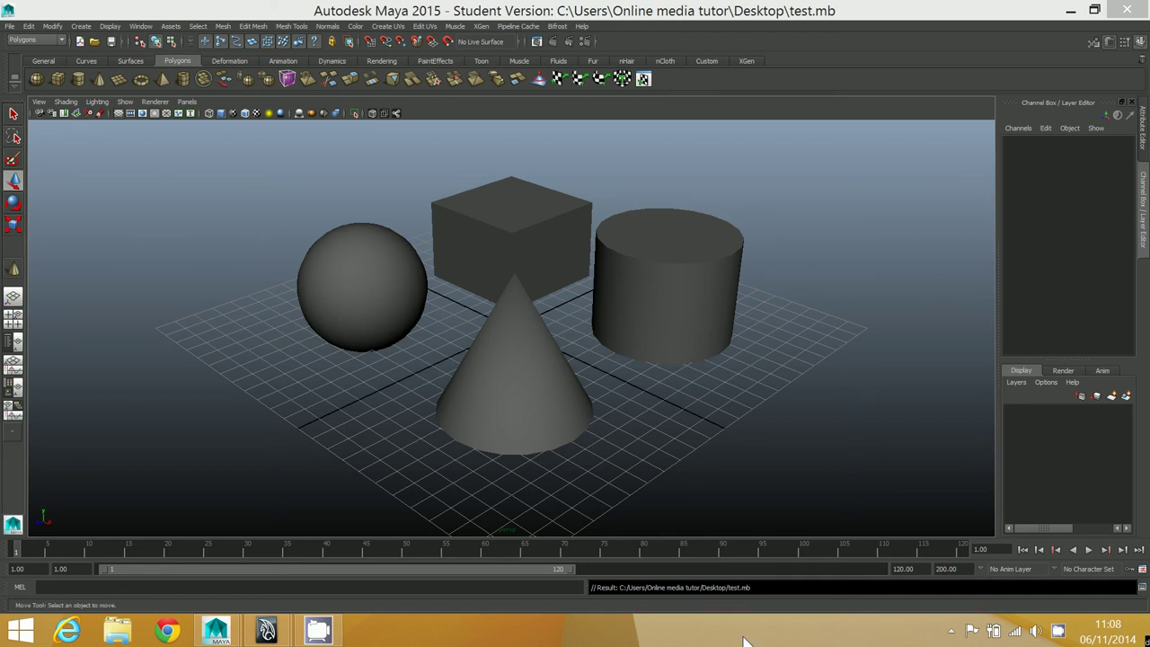
Re-save the scene as test.mb on the Desktop, accepting the Student Version notice
click(9, 26)
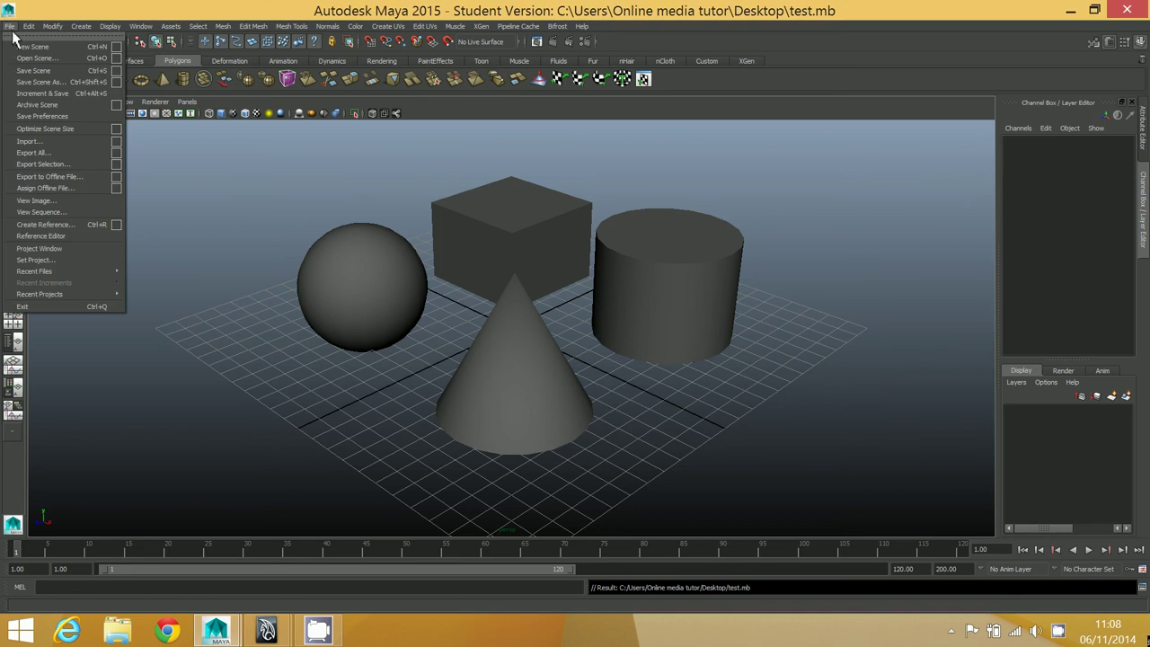
click(37, 81)
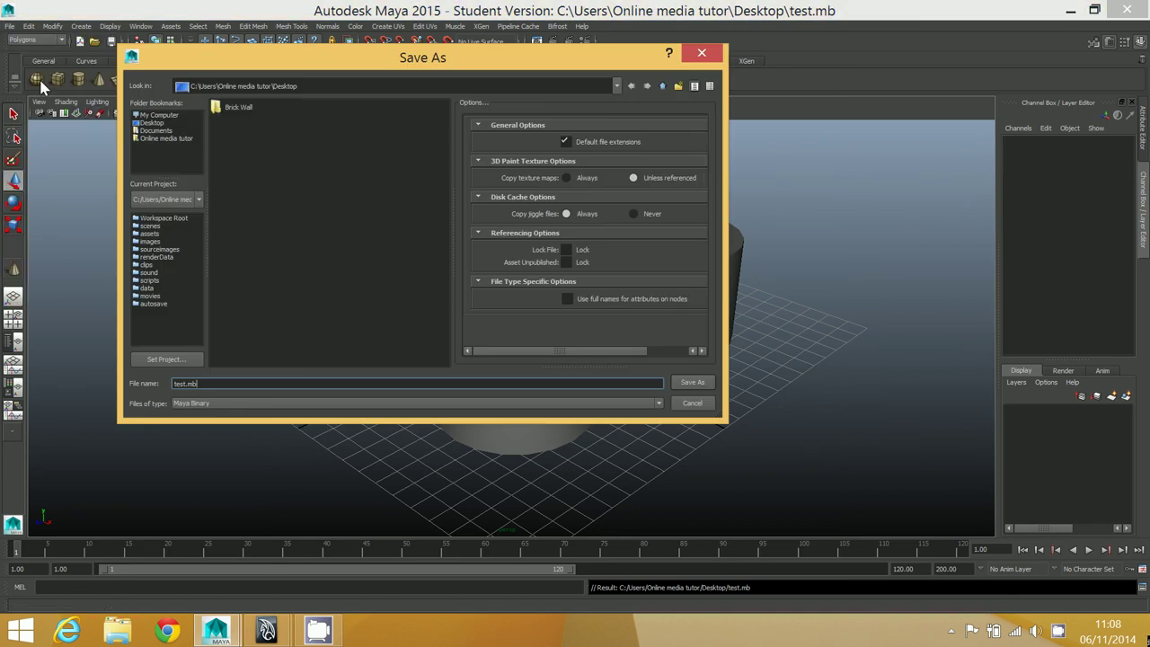
click(259, 144)
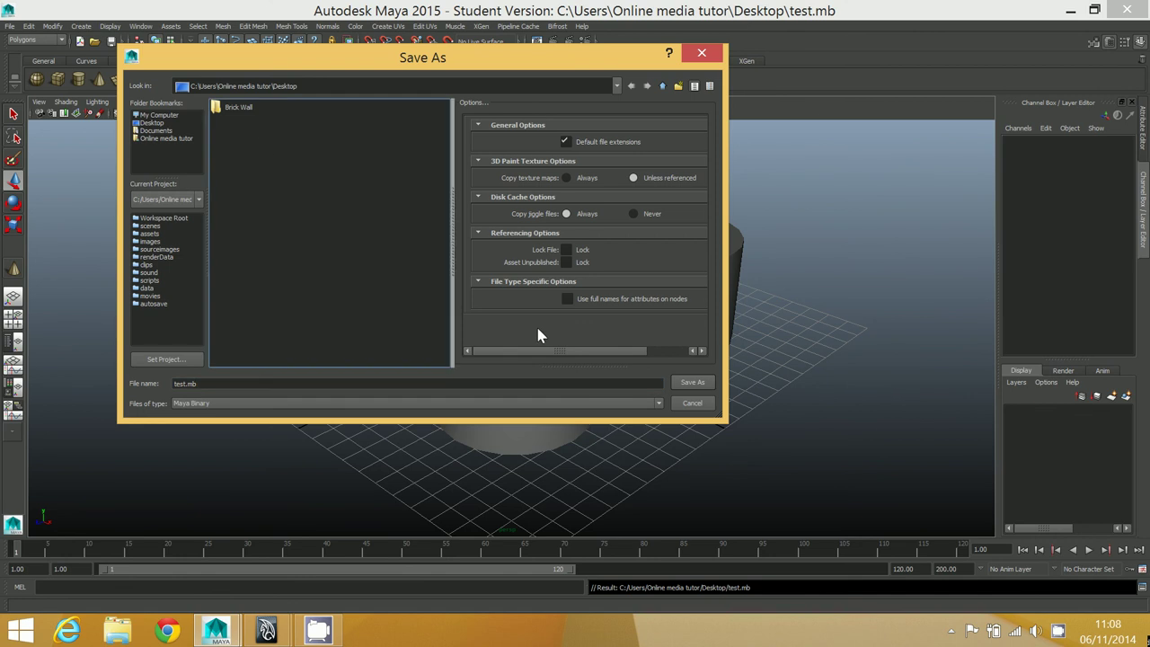
click(691, 383)
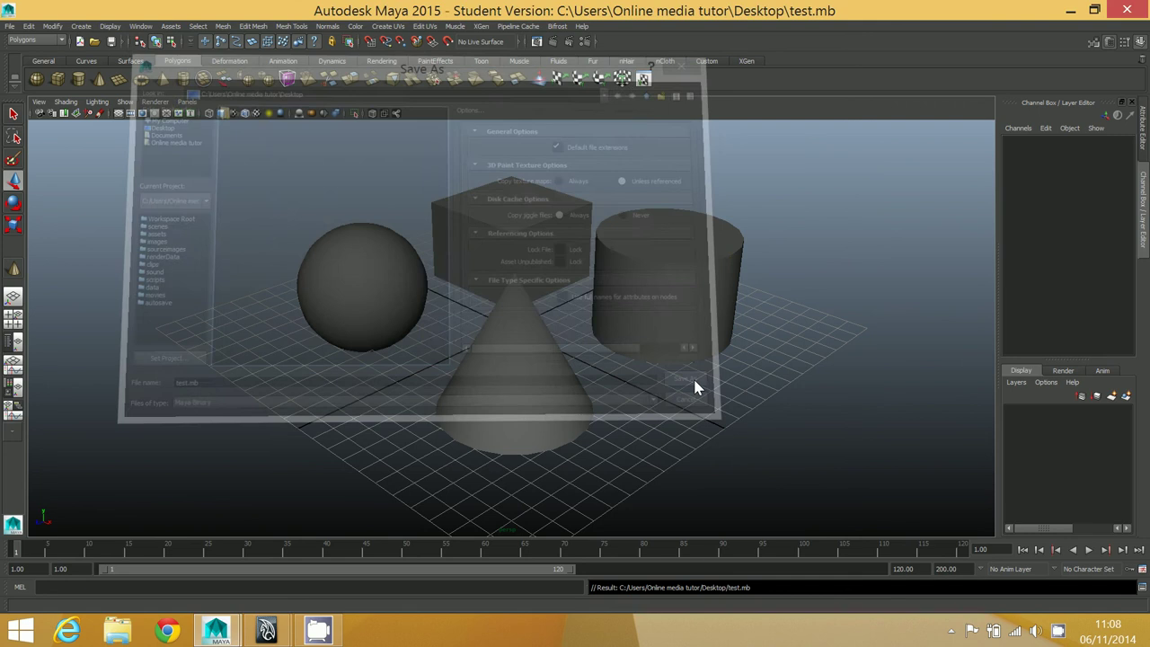
click(548, 323)
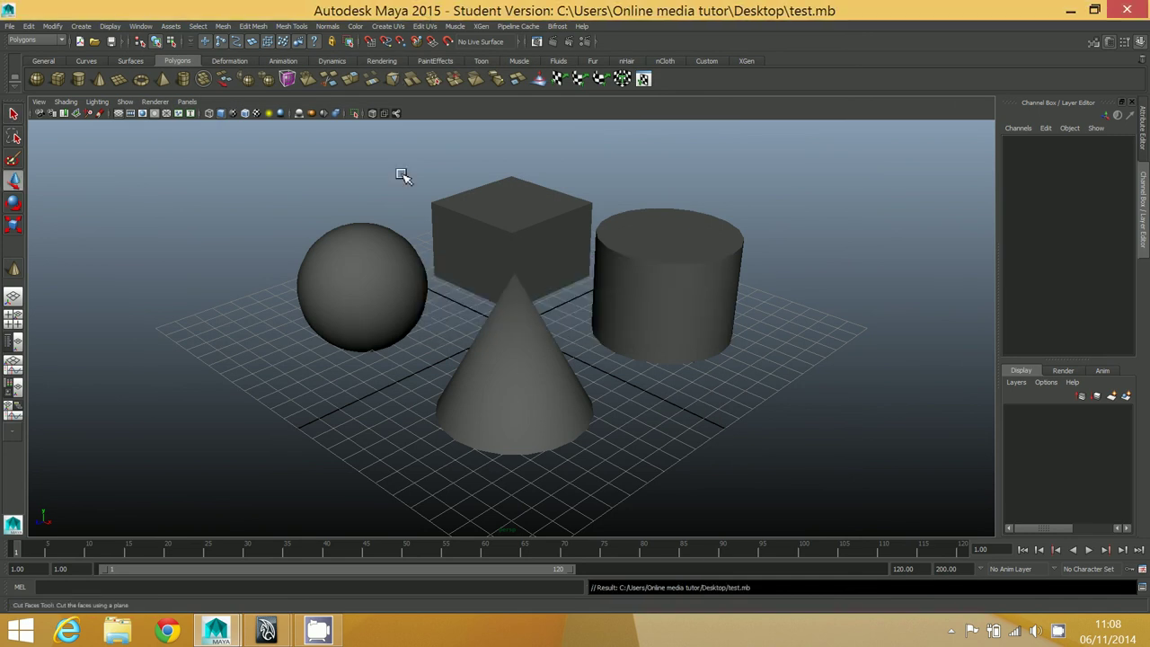
In Maya 2013, open test.mb from the Desktop without saving the untitled scene
click(266, 629)
click(323, 586)
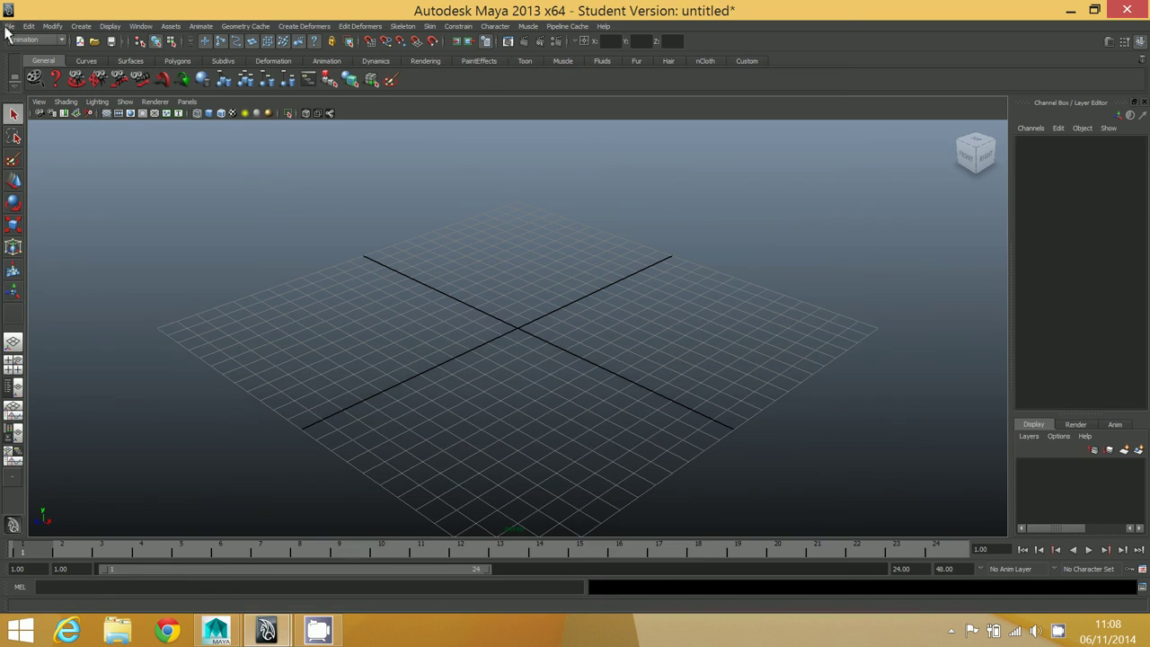
click(8, 27)
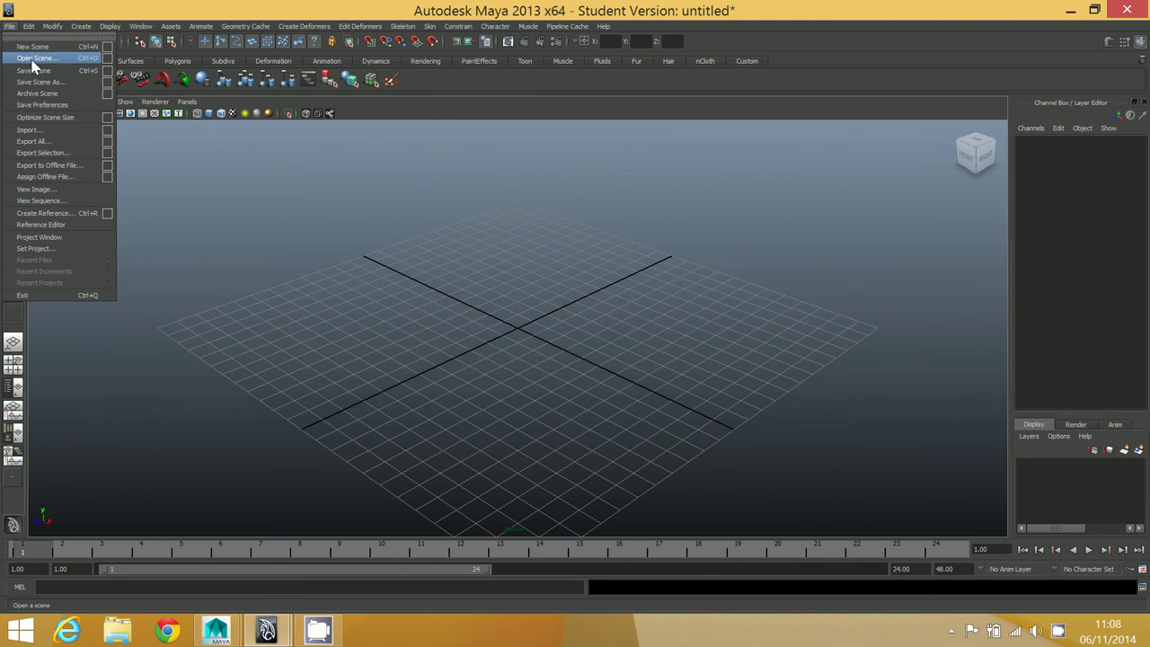
click(33, 59)
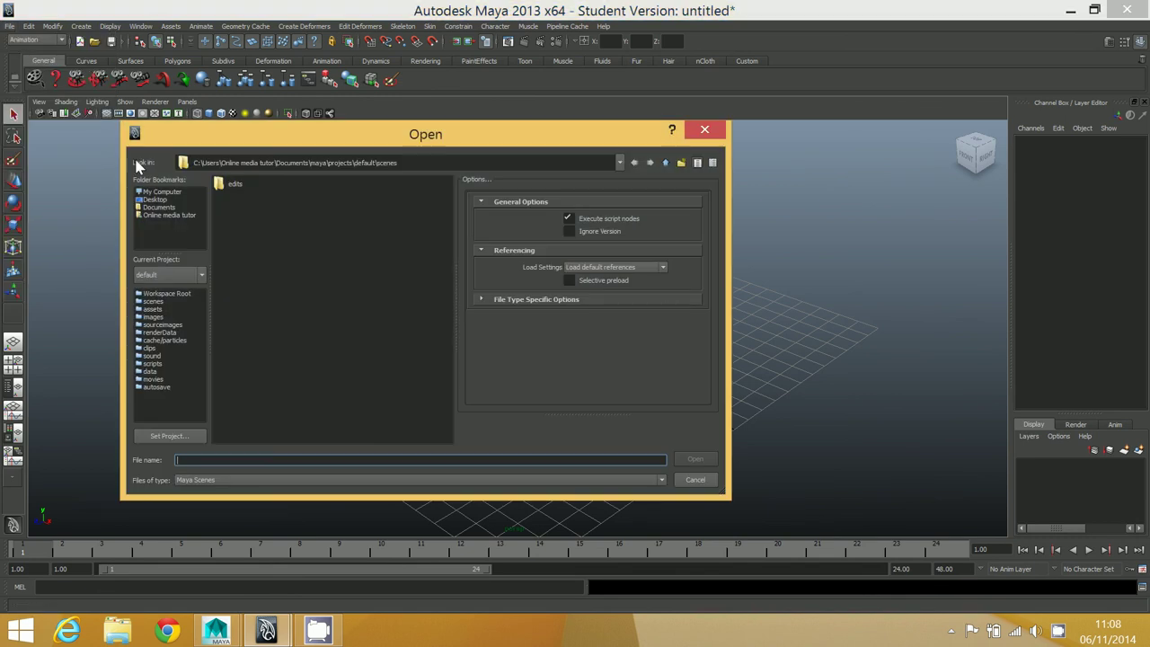
click(155, 200)
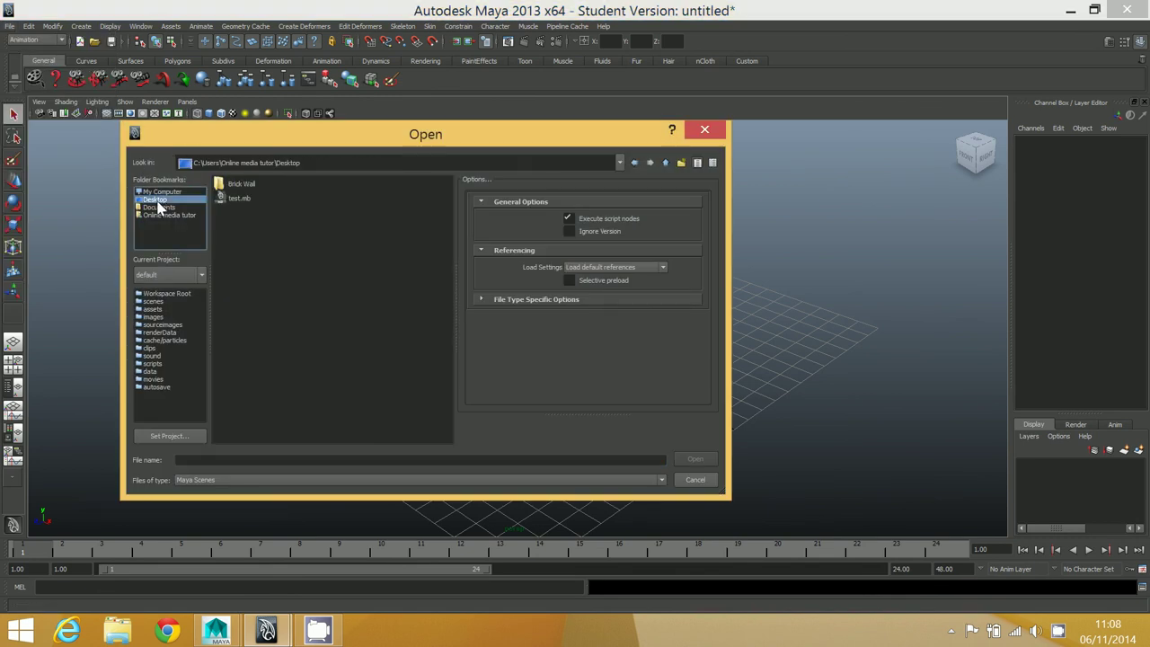
click(236, 199)
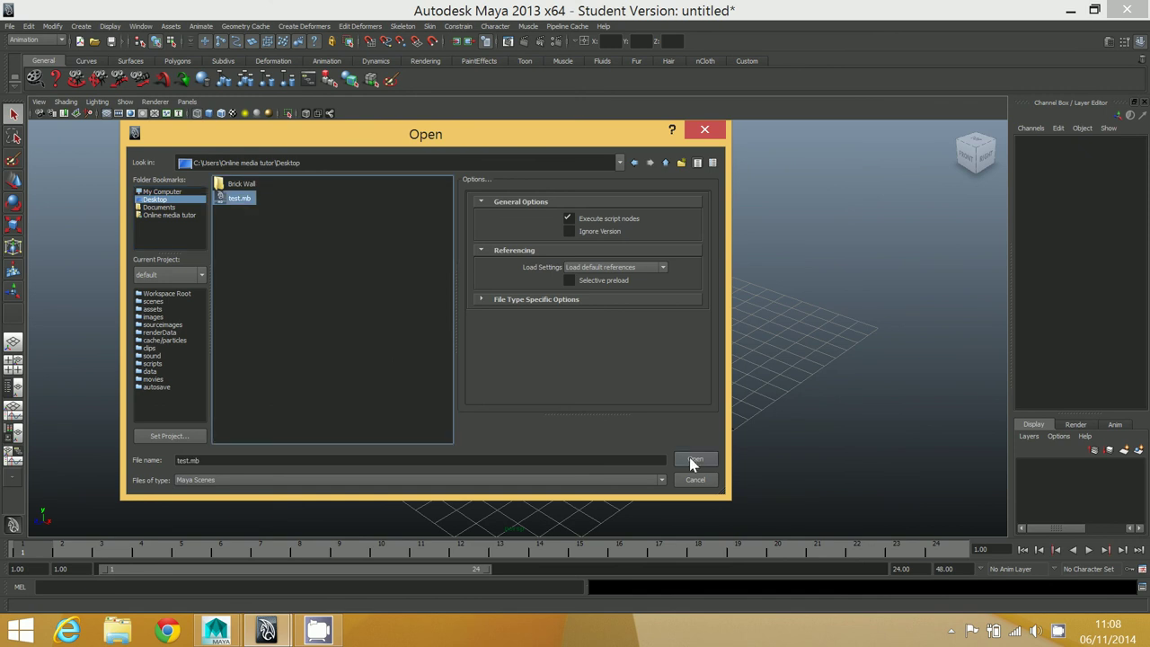
click(694, 460)
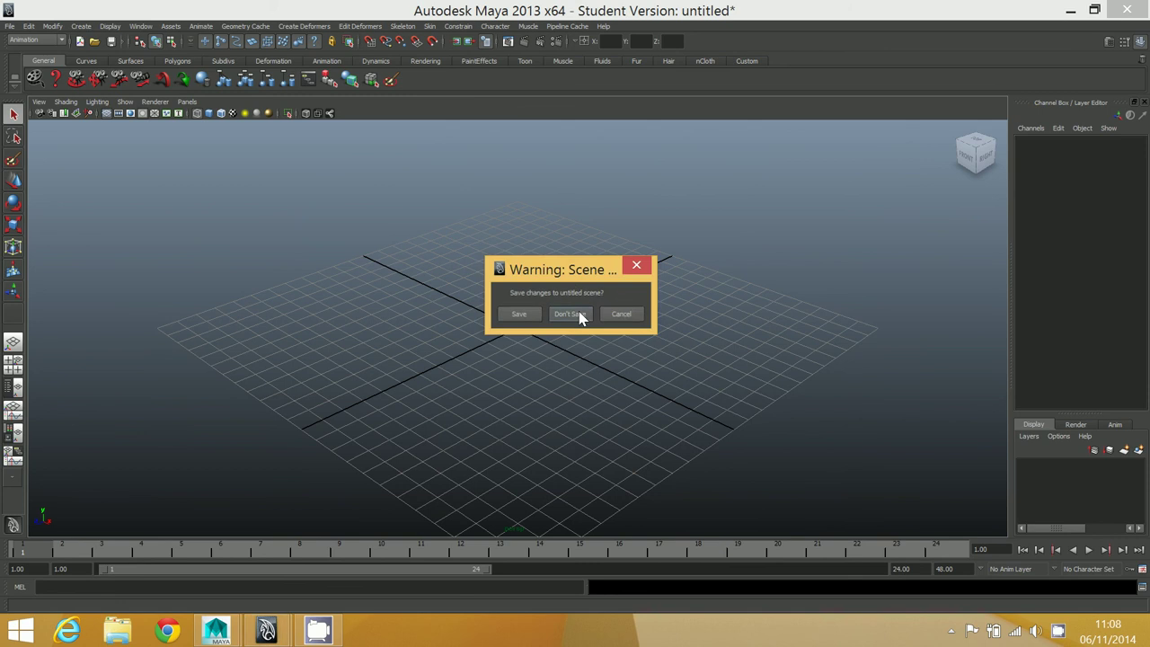
click(569, 314)
Drag-select across the viewport to check for loaded objects
scroll(581, 319, down, 5)
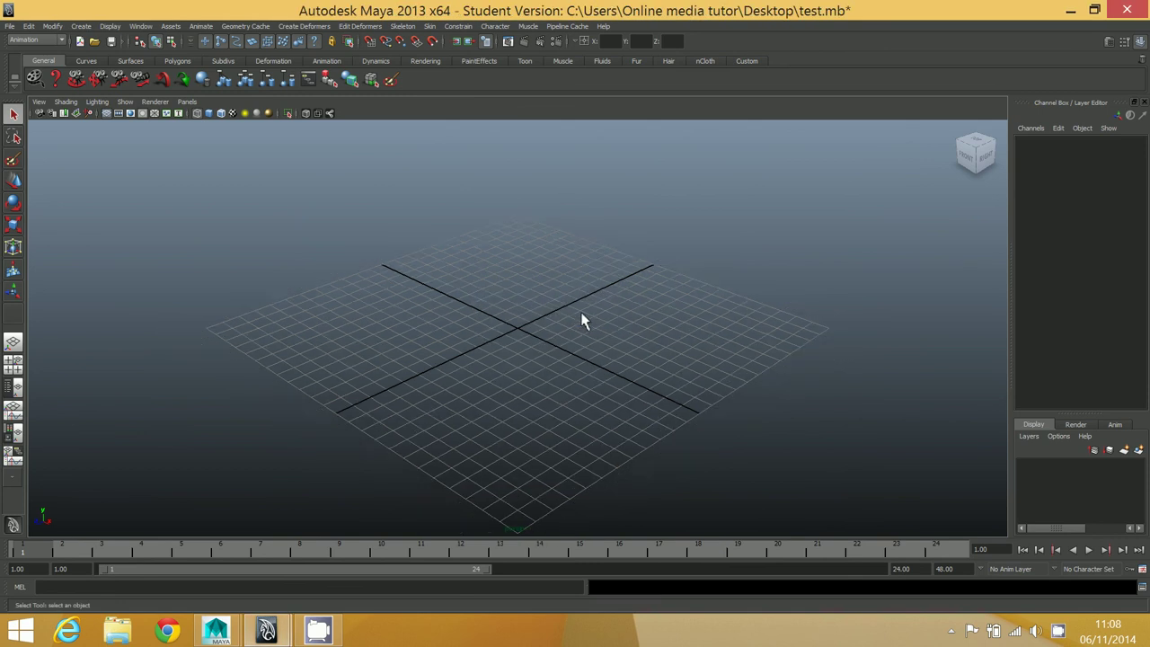
scroll(582, 320, up, 3)
drag(423, 235, 667, 388)
Start a new empty scene, discarding the current one
click(11, 27)
click(24, 42)
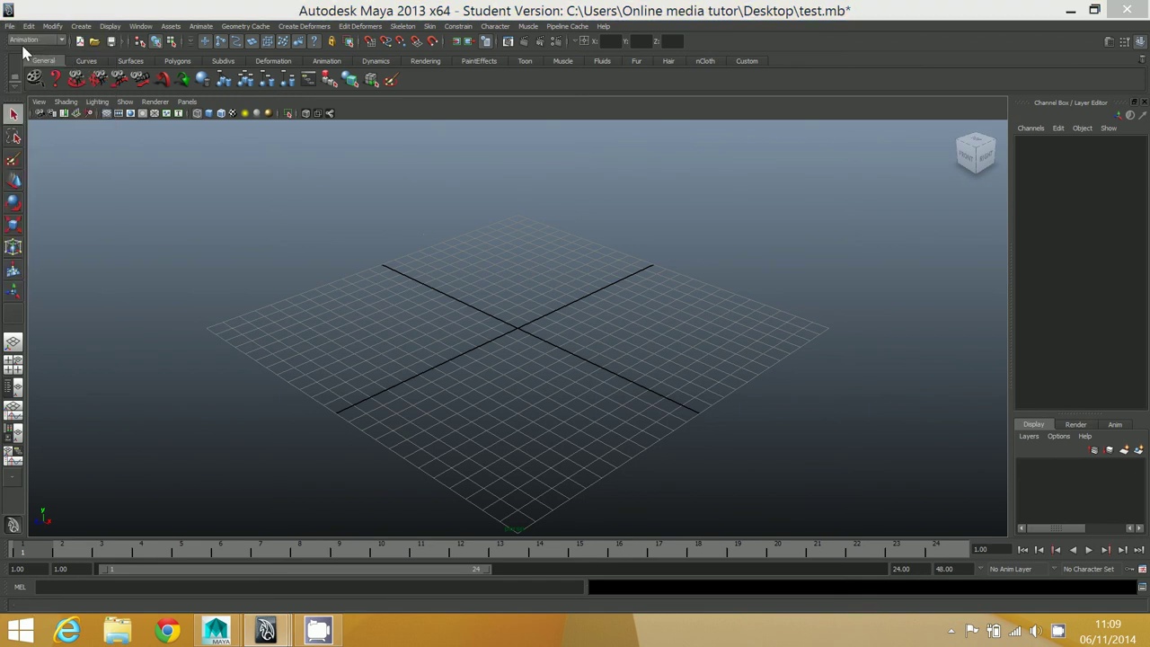
click(570, 314)
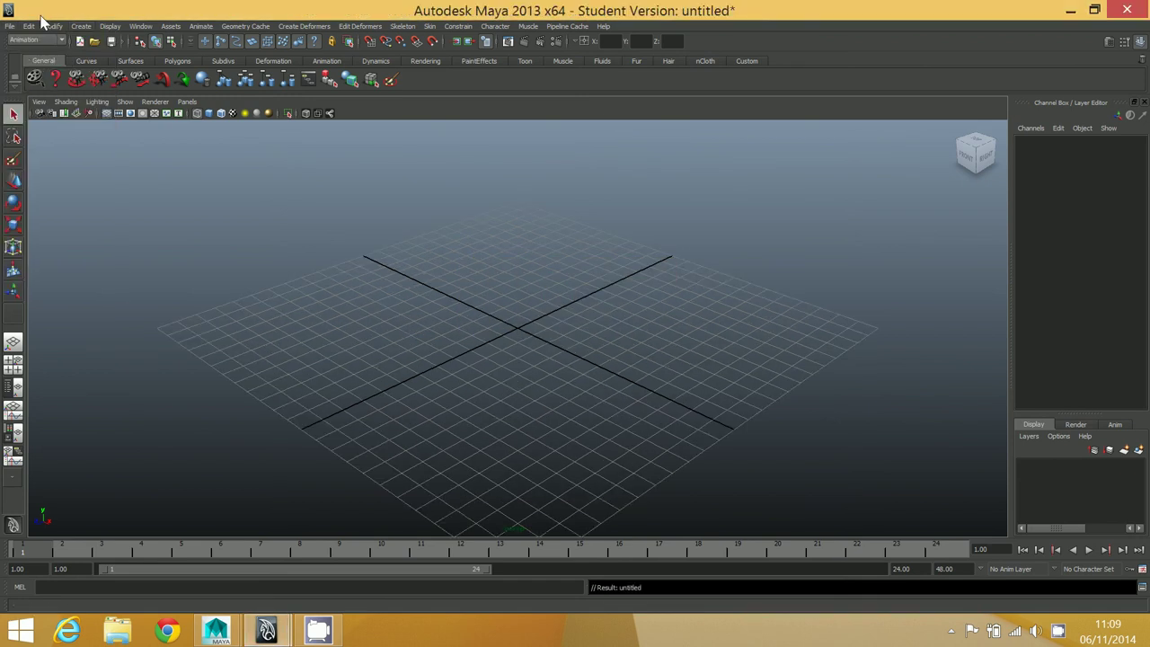
Open test.mb from the Desktop again, with version checking ignored
click(11, 26)
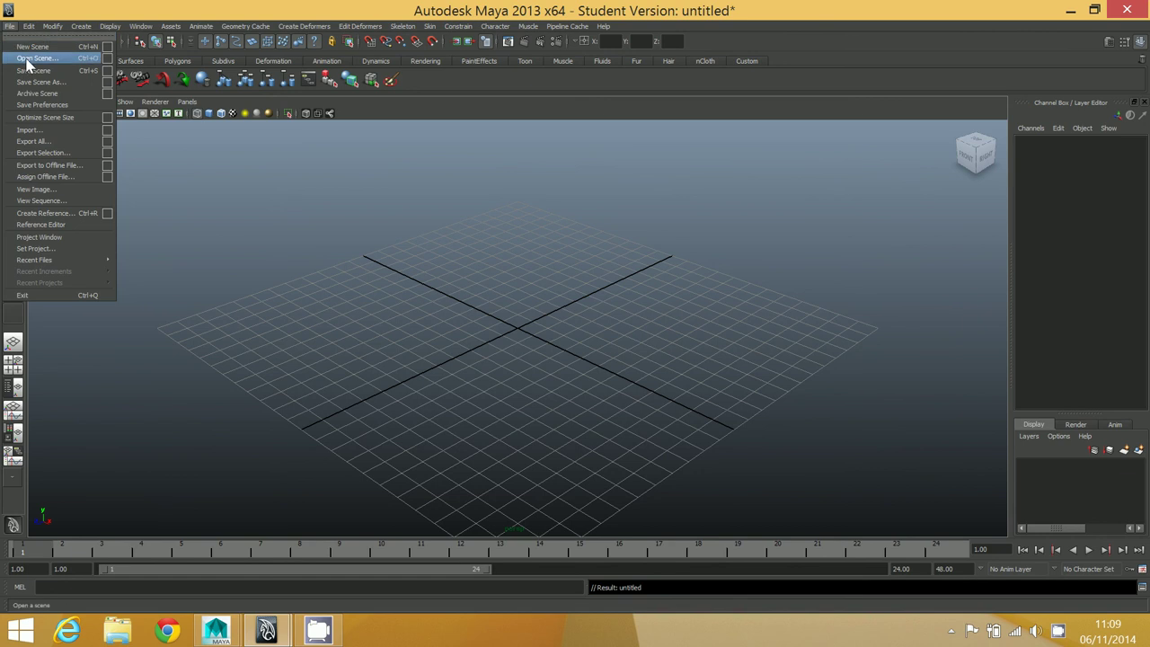
click(38, 58)
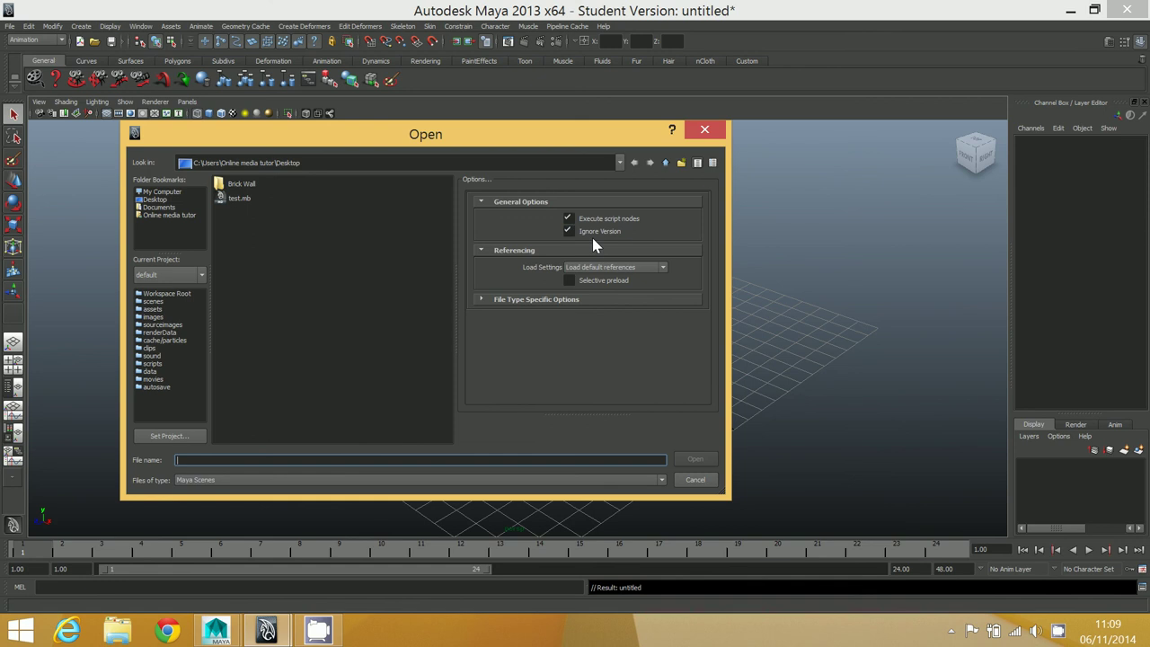
click(241, 199)
click(692, 460)
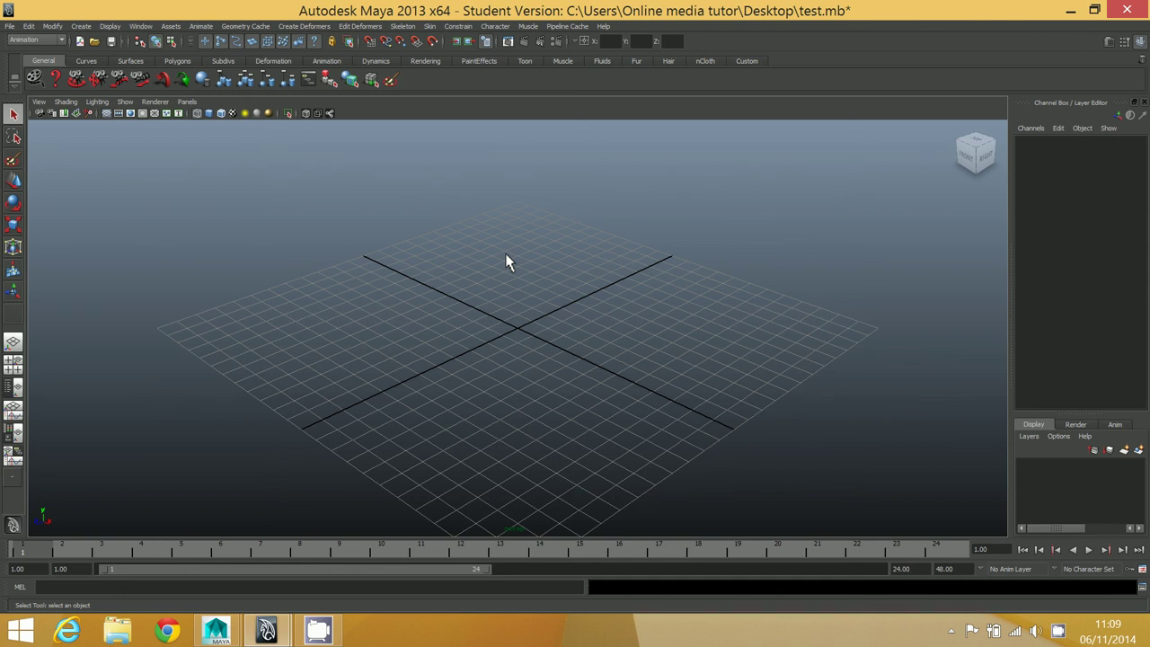
In Maya 2015, save the shapes scene as Maya ASCII test.ma on the Desktop, accepting the Student notice
click(231, 631)
click(287, 539)
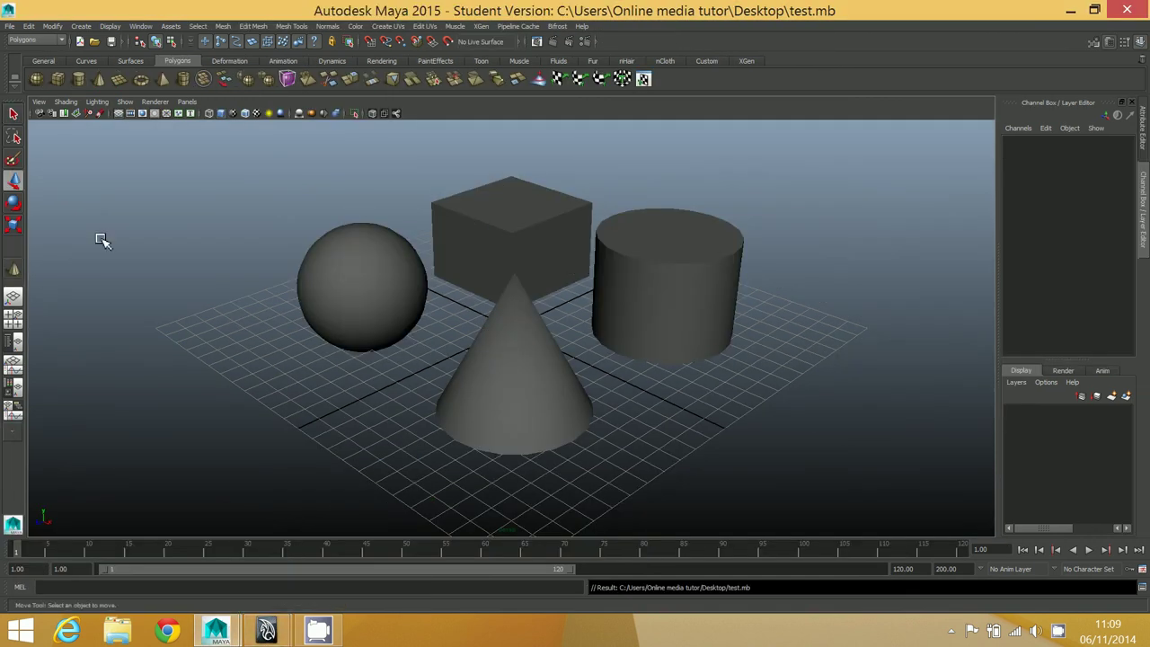
click(10, 26)
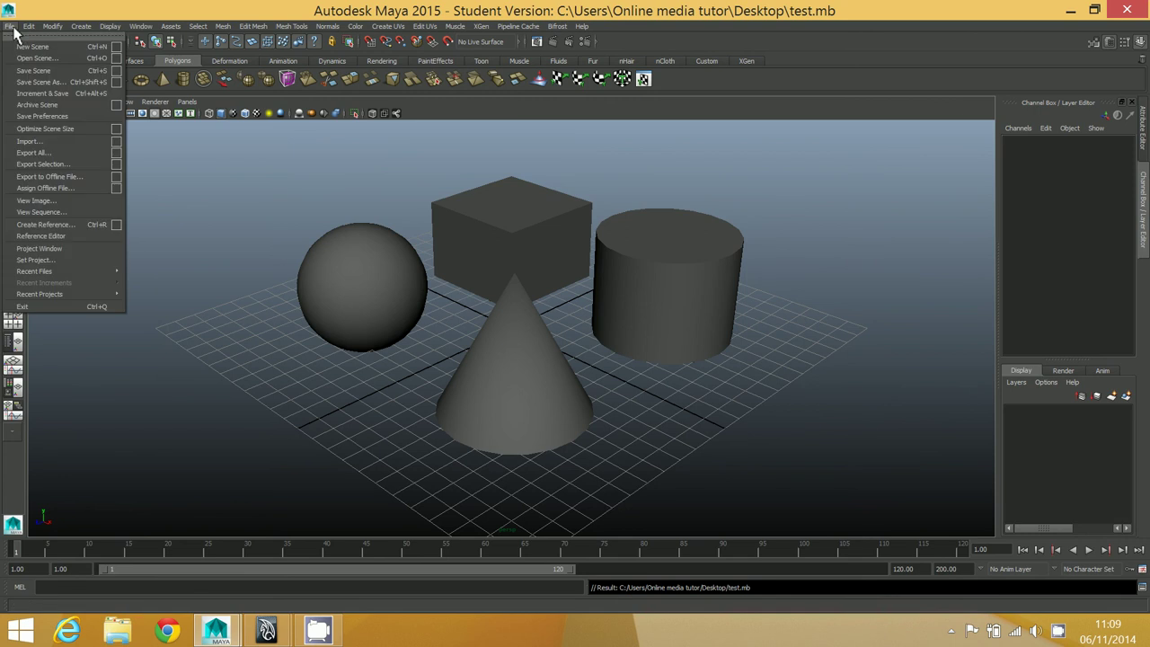
click(36, 82)
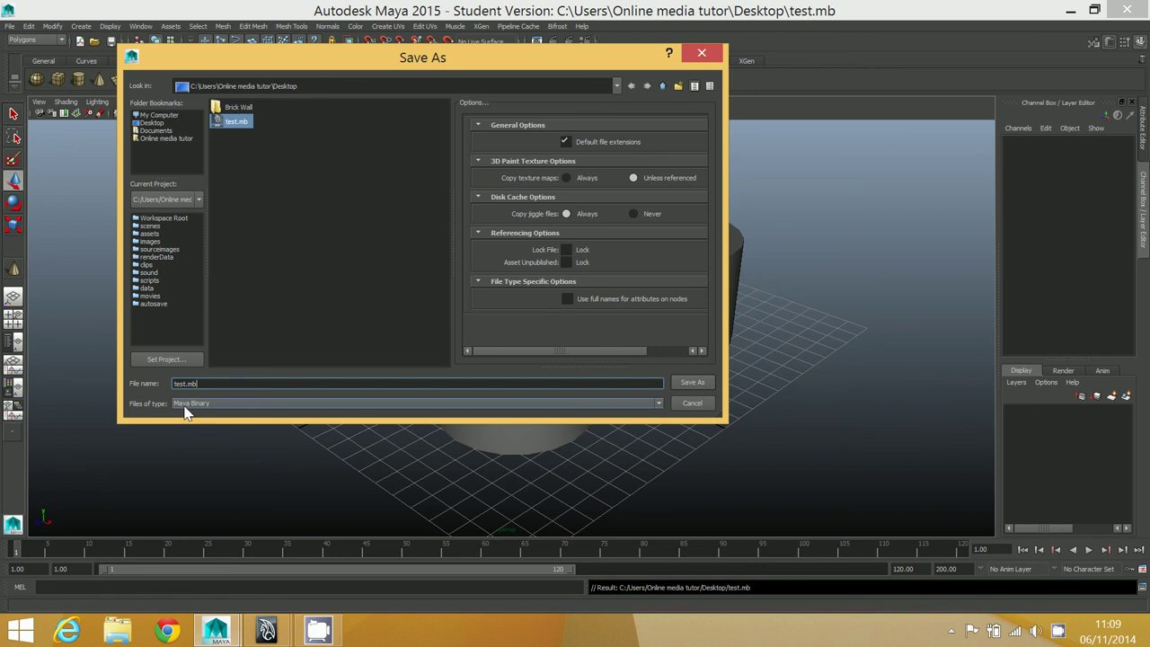
click(185, 405)
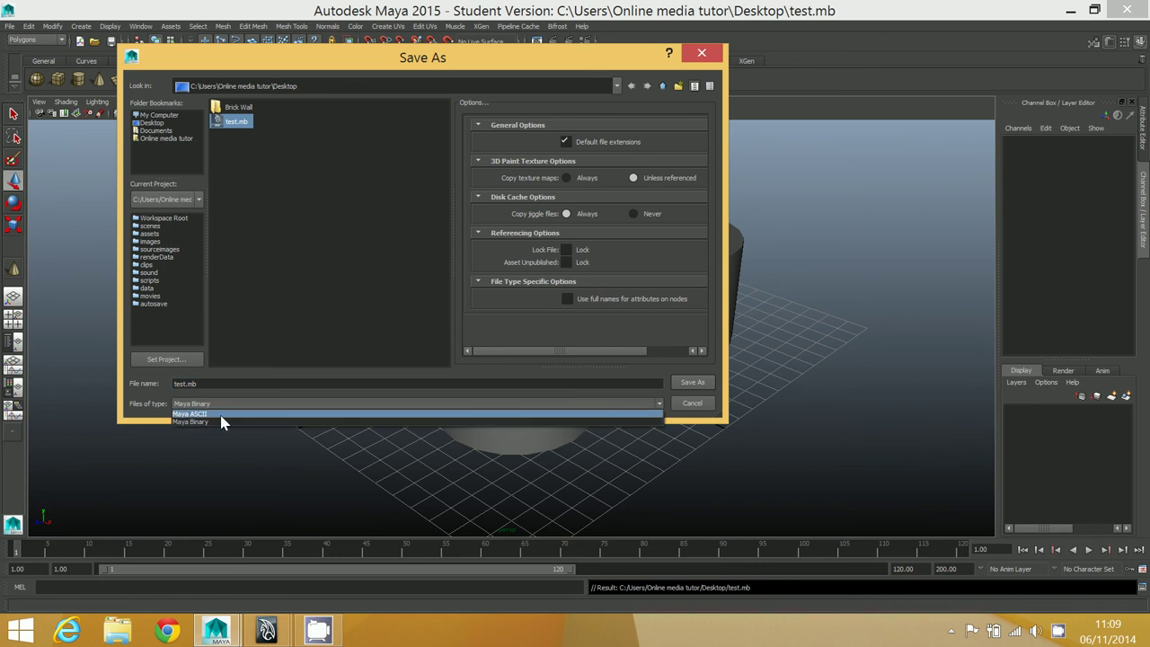
click(223, 414)
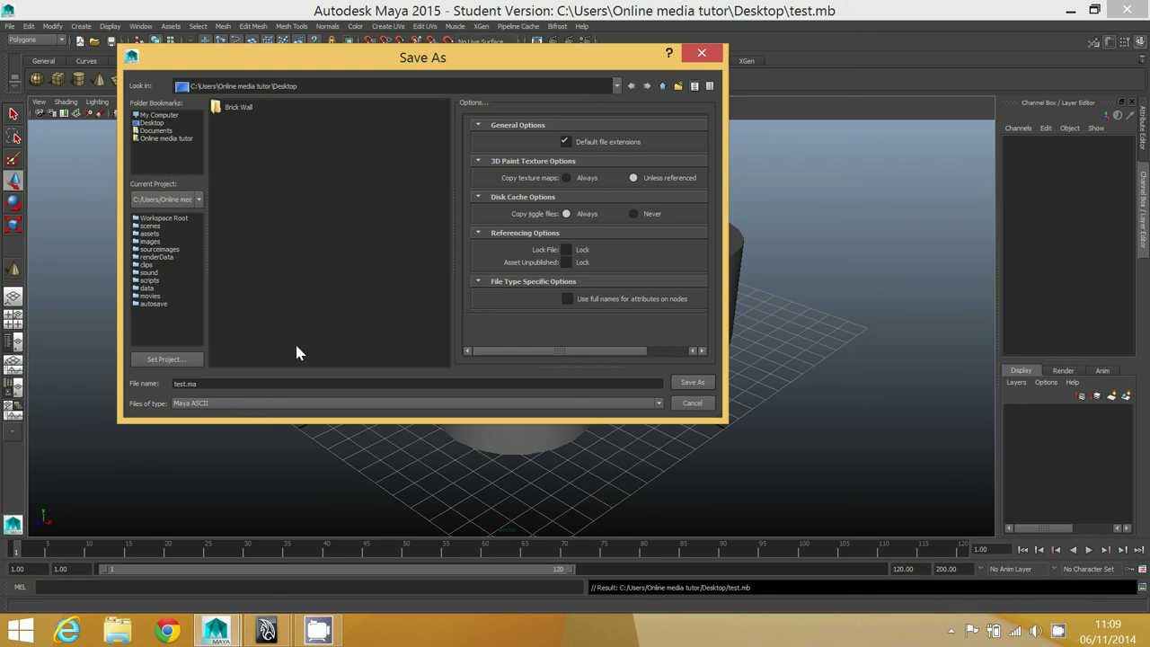
click(693, 383)
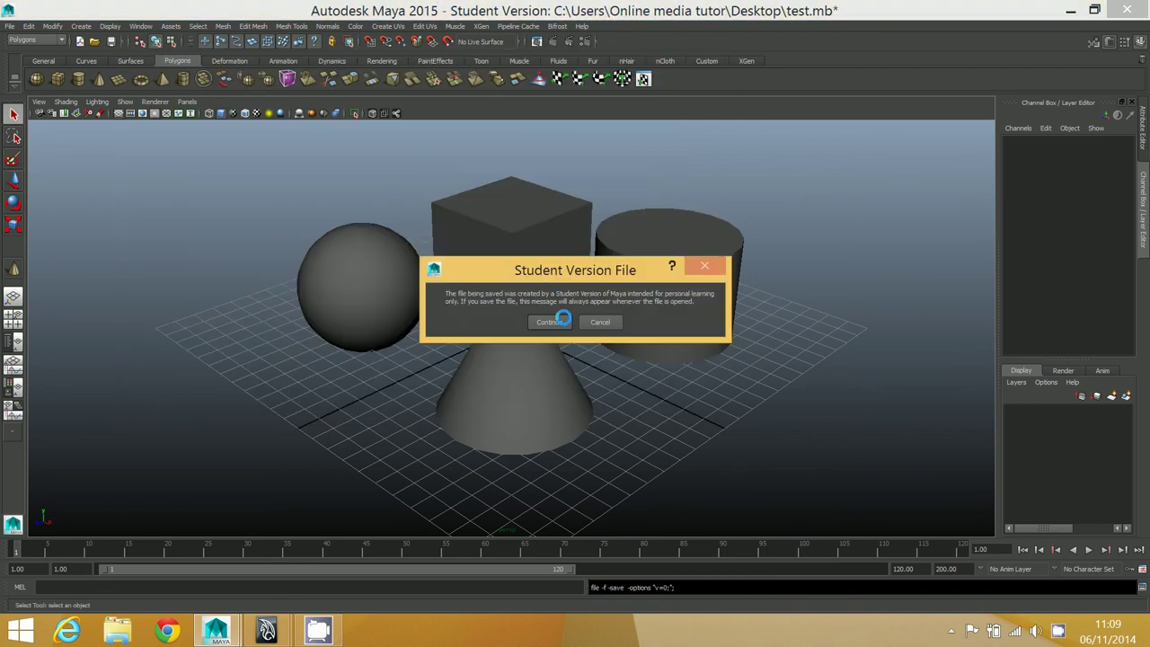
click(558, 321)
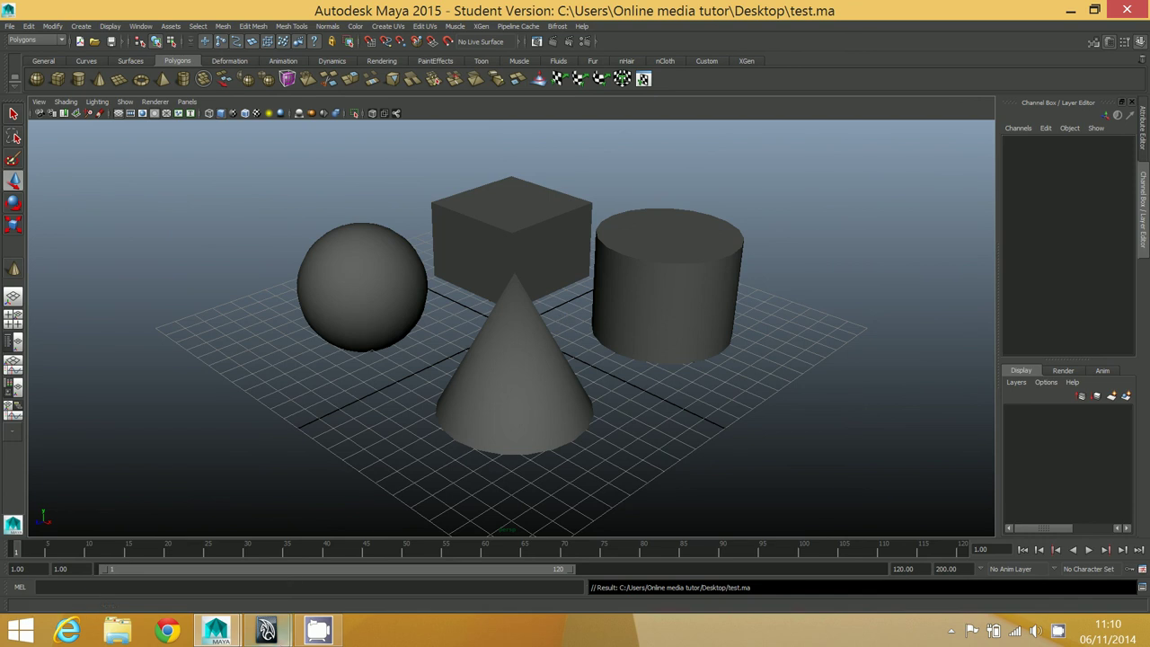
In Maya 2013, start a new empty scene without saving changes
mouse_move(267, 632)
click(325, 548)
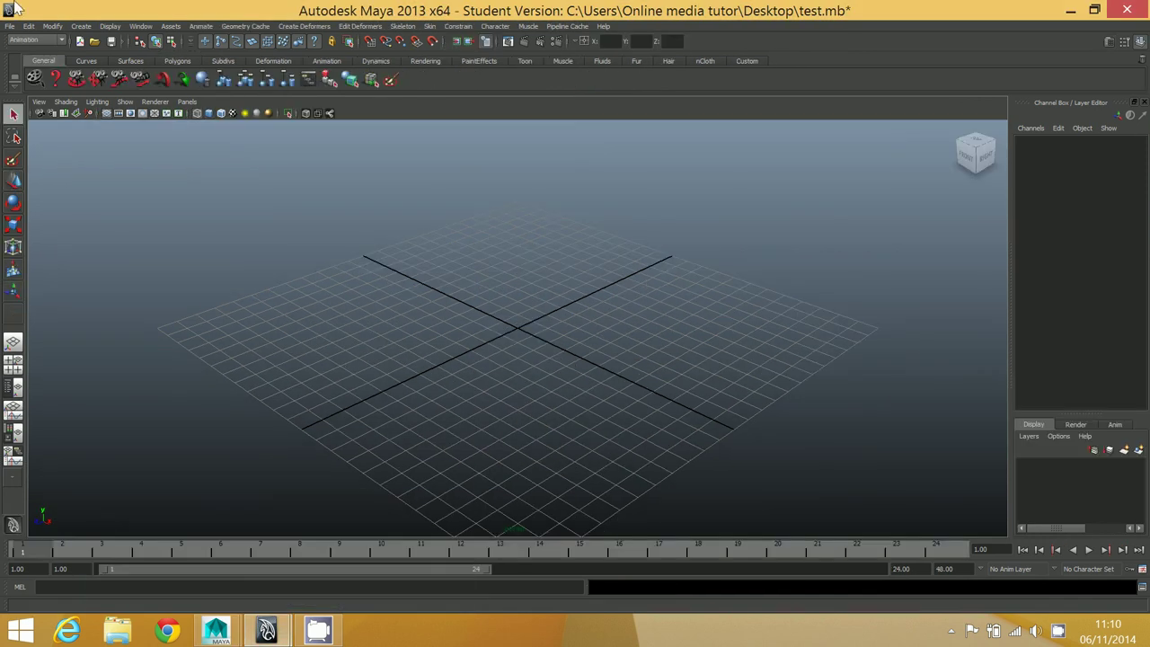
click(11, 27)
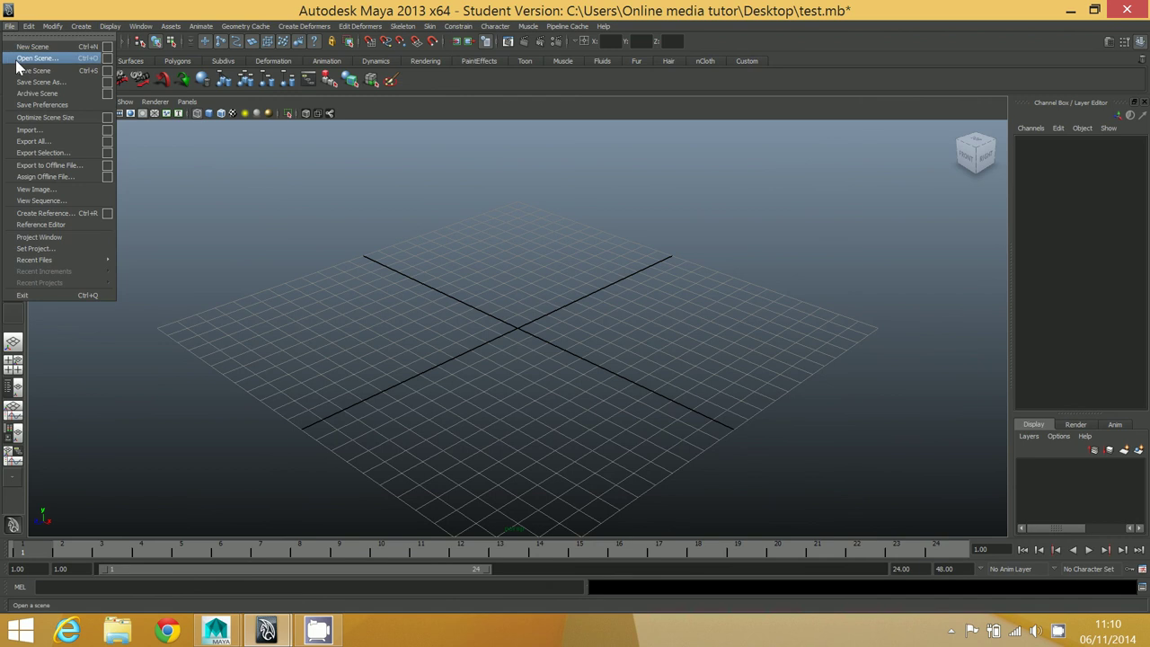
click(27, 46)
click(566, 314)
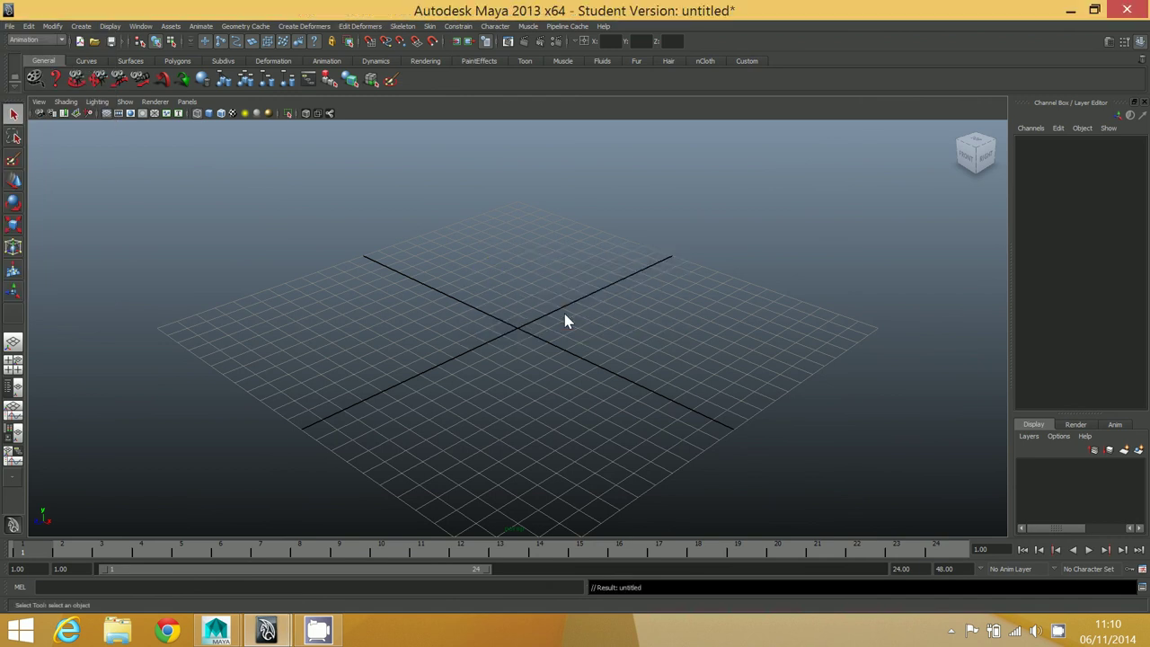
Open test.ma from the Desktop and dismiss the loading error notice
click(10, 27)
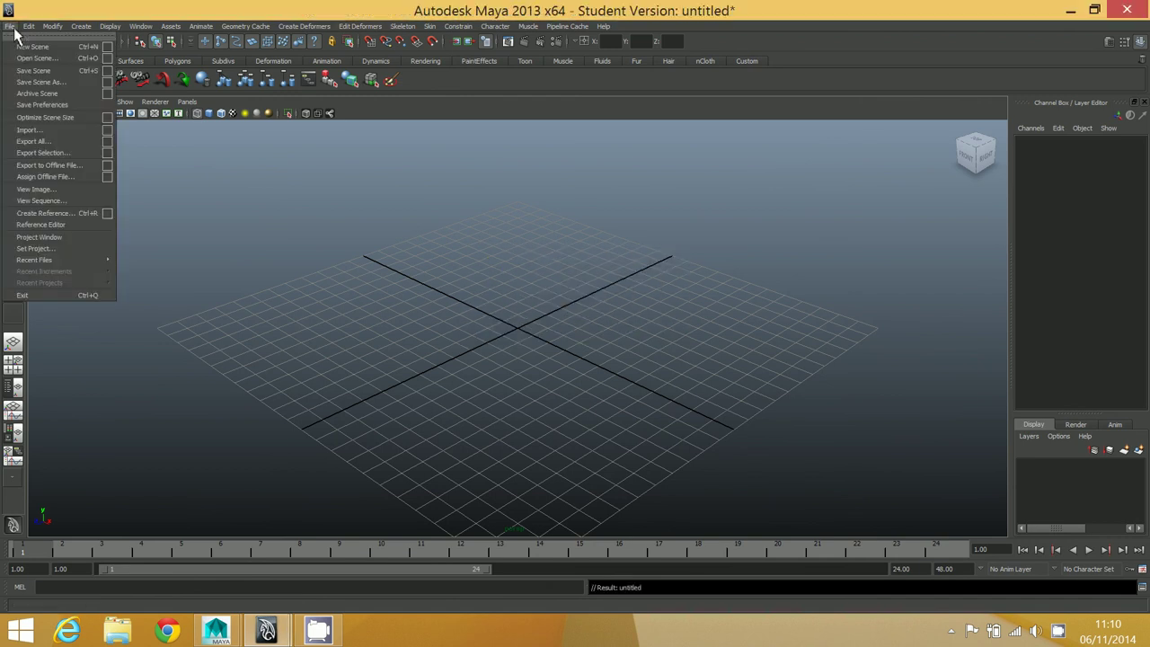
click(68, 59)
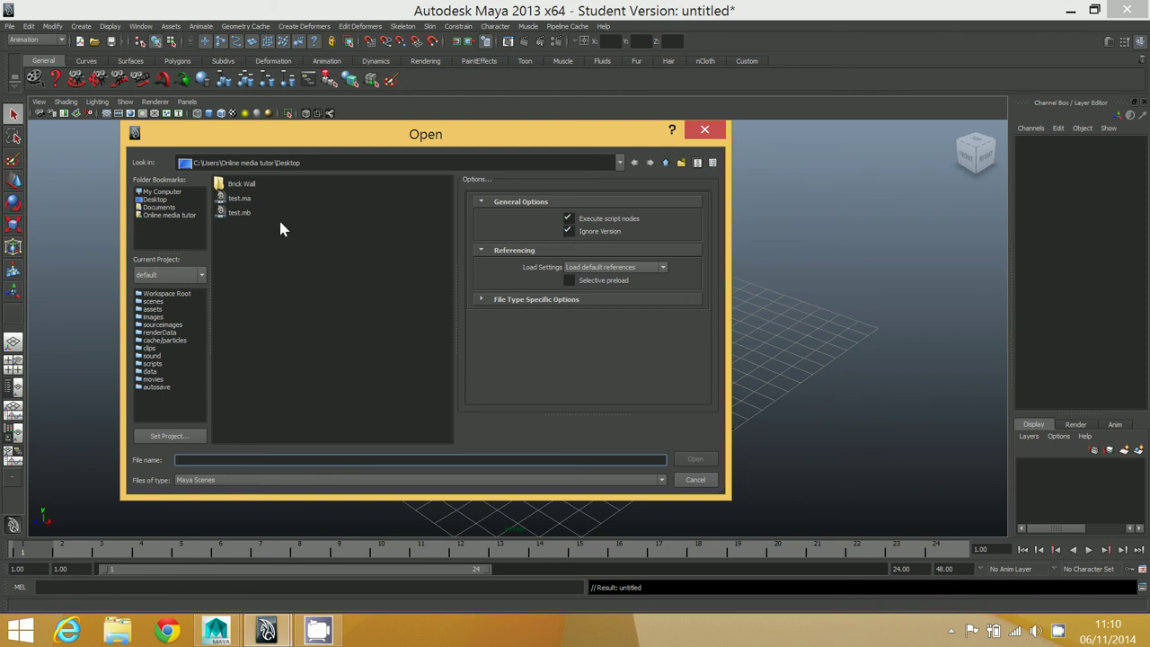
click(237, 198)
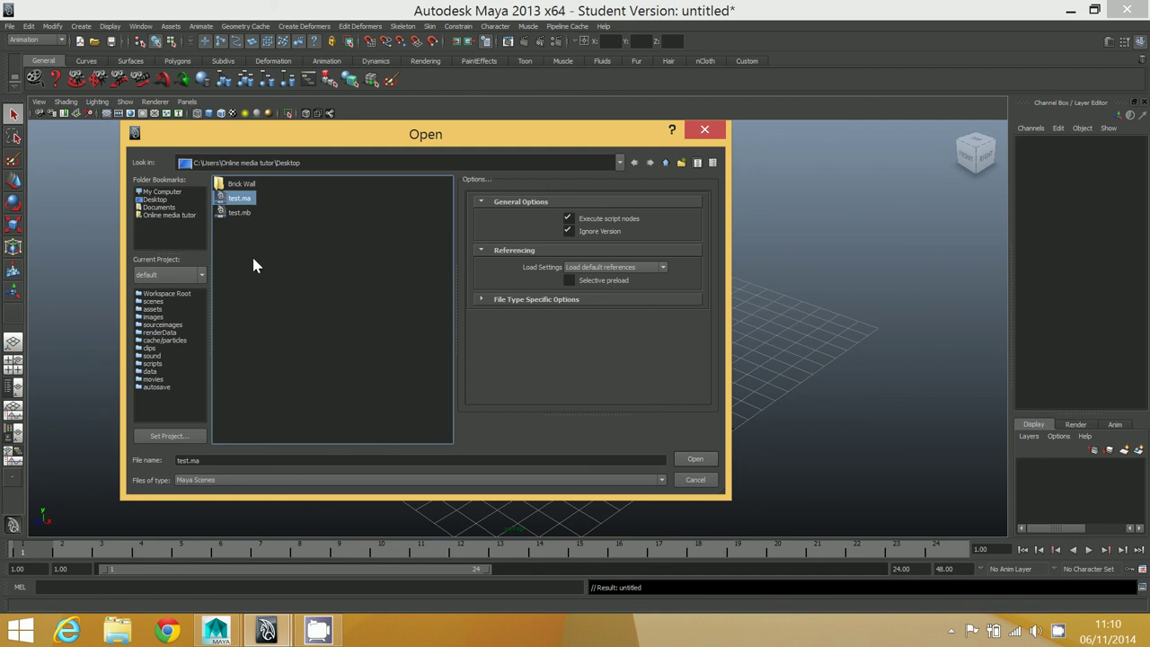
click(692, 461)
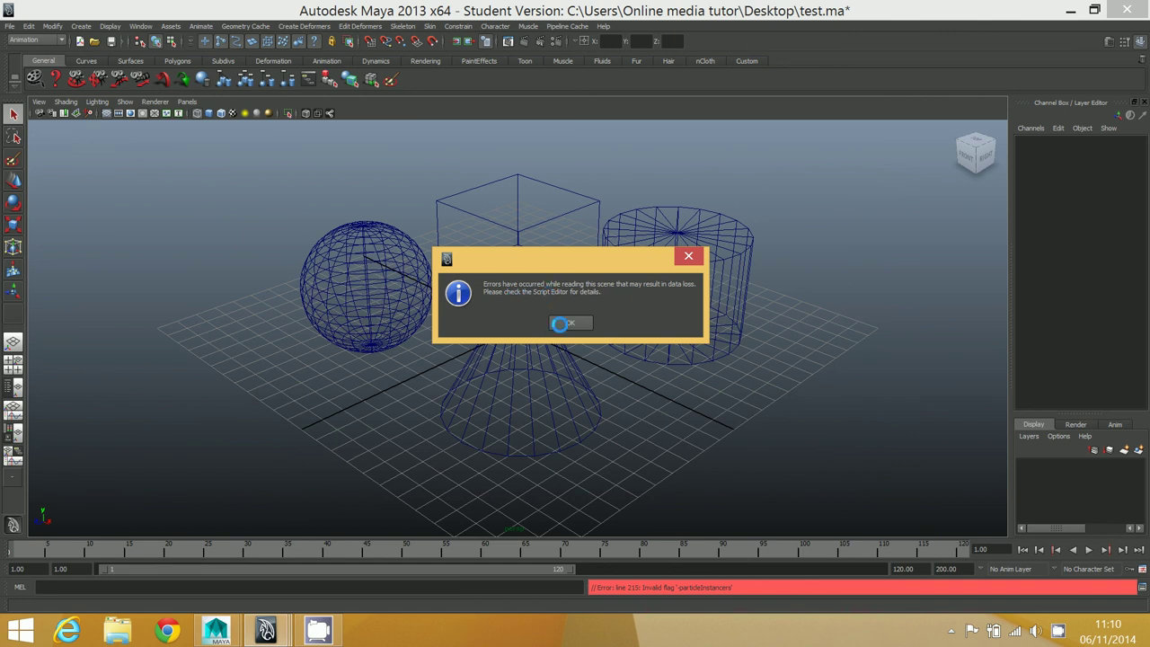
click(568, 324)
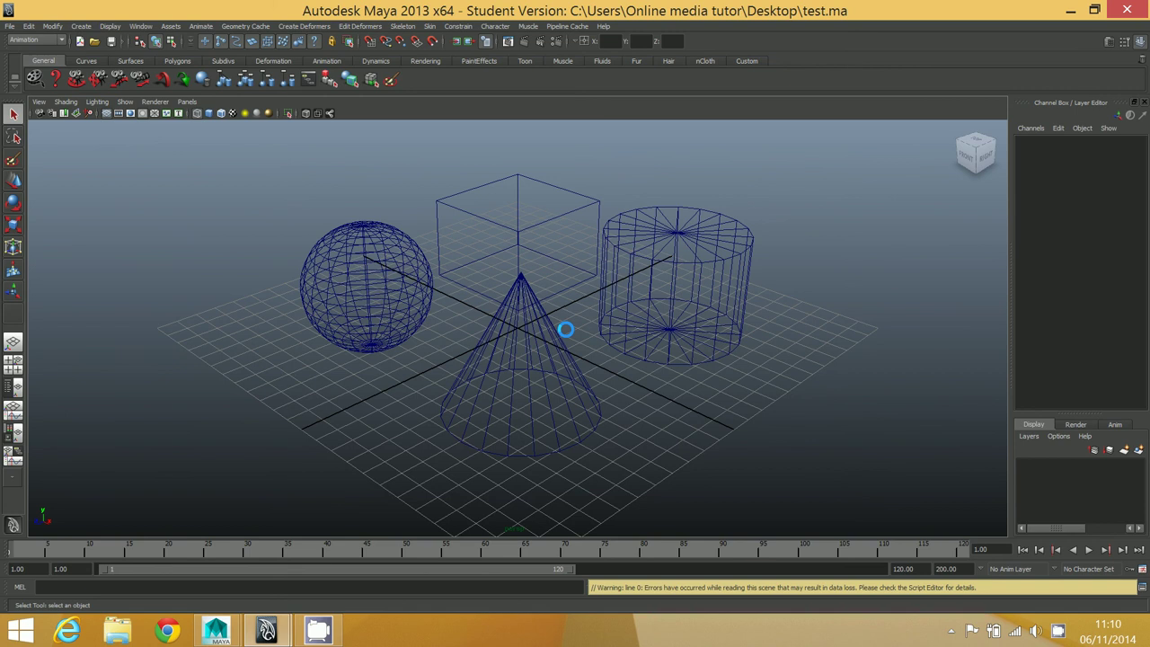
Switch the viewport to smooth shaded display (5) for the sphere, cube, cylinder and cone
key(5)
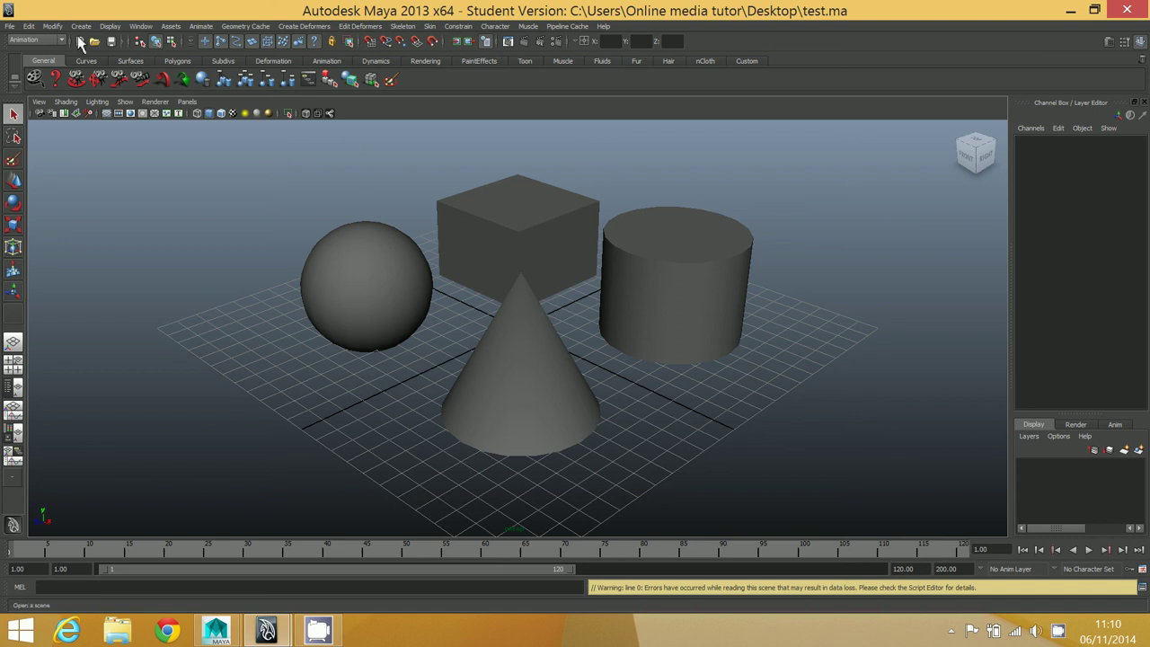
Start a new empty scene, closing test.ma without saving
click(10, 26)
click(33, 47)
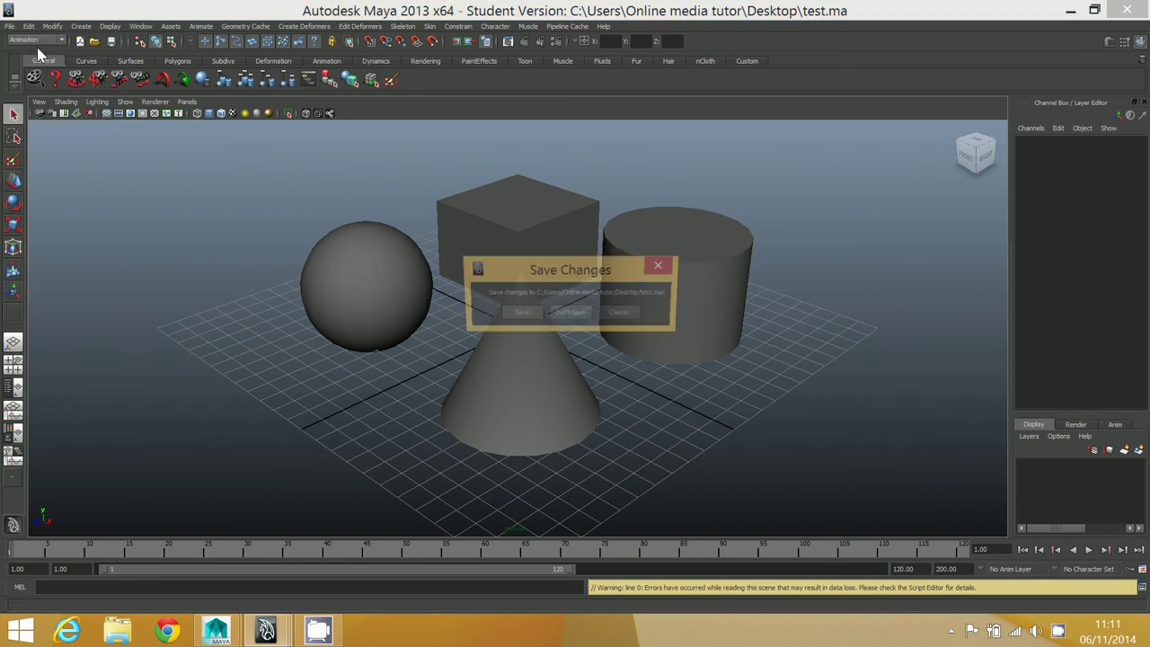
click(570, 313)
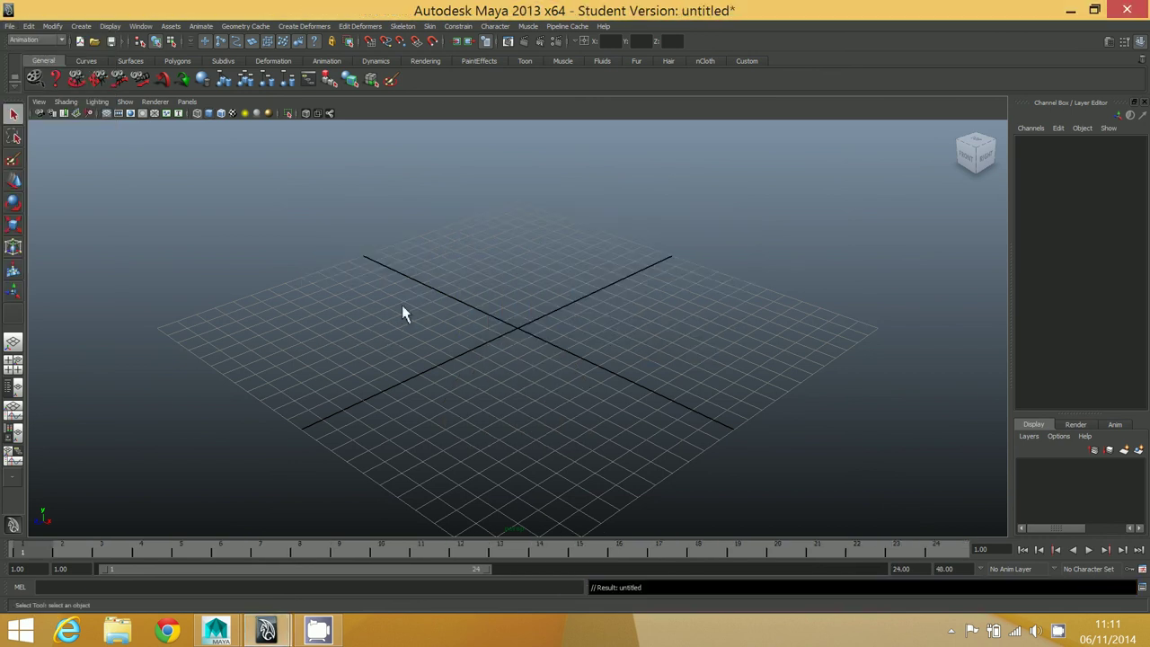
Import test.ma with Ignore Version ticked and dismiss the import error notice
click(11, 28)
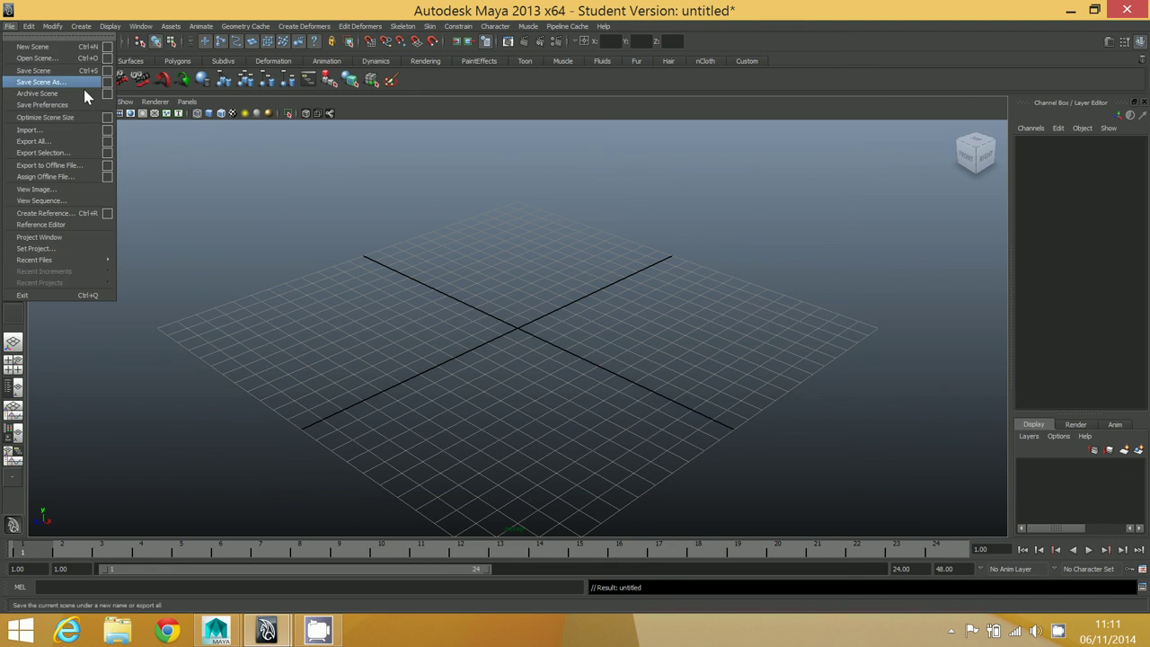
click(75, 131)
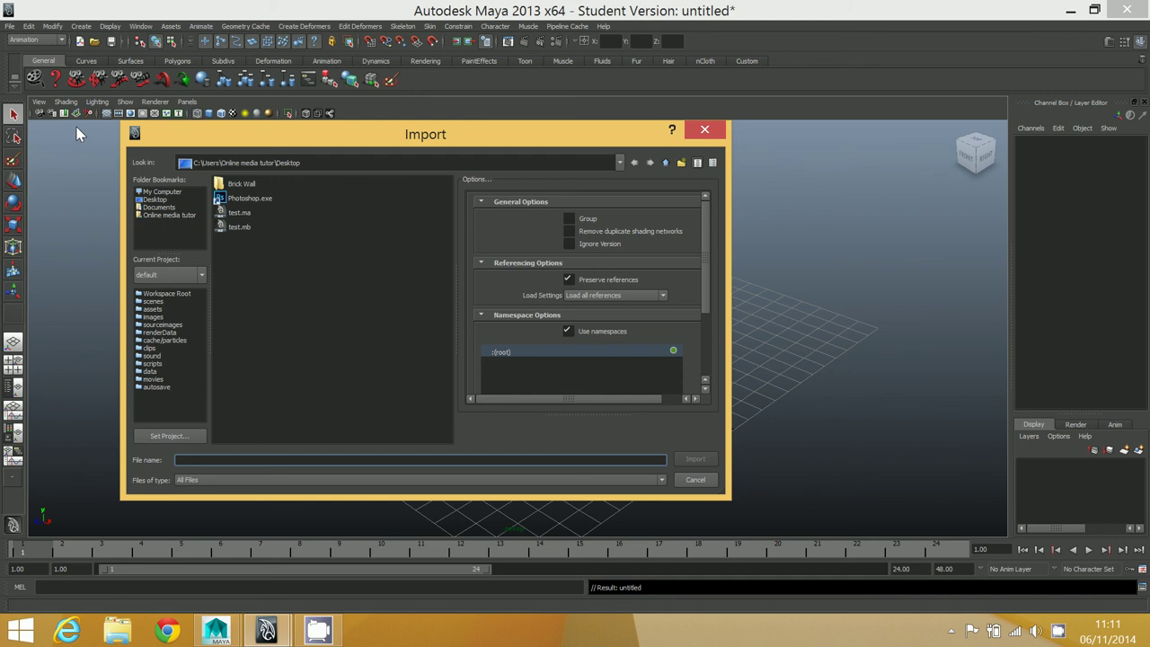
click(568, 243)
click(235, 213)
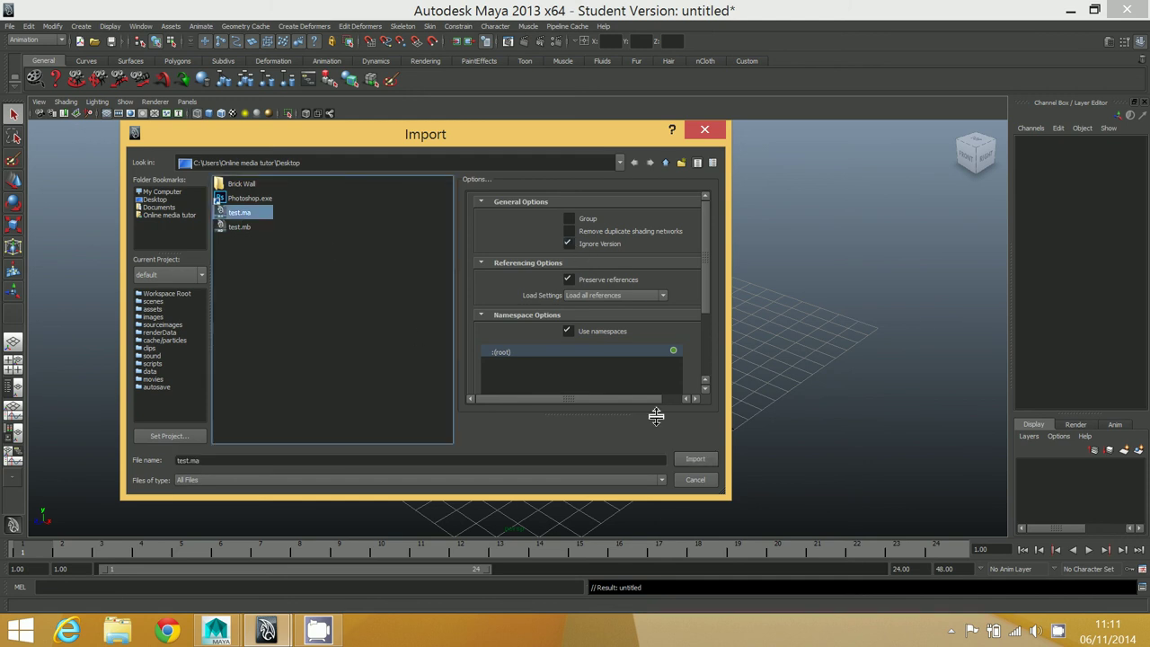
click(696, 459)
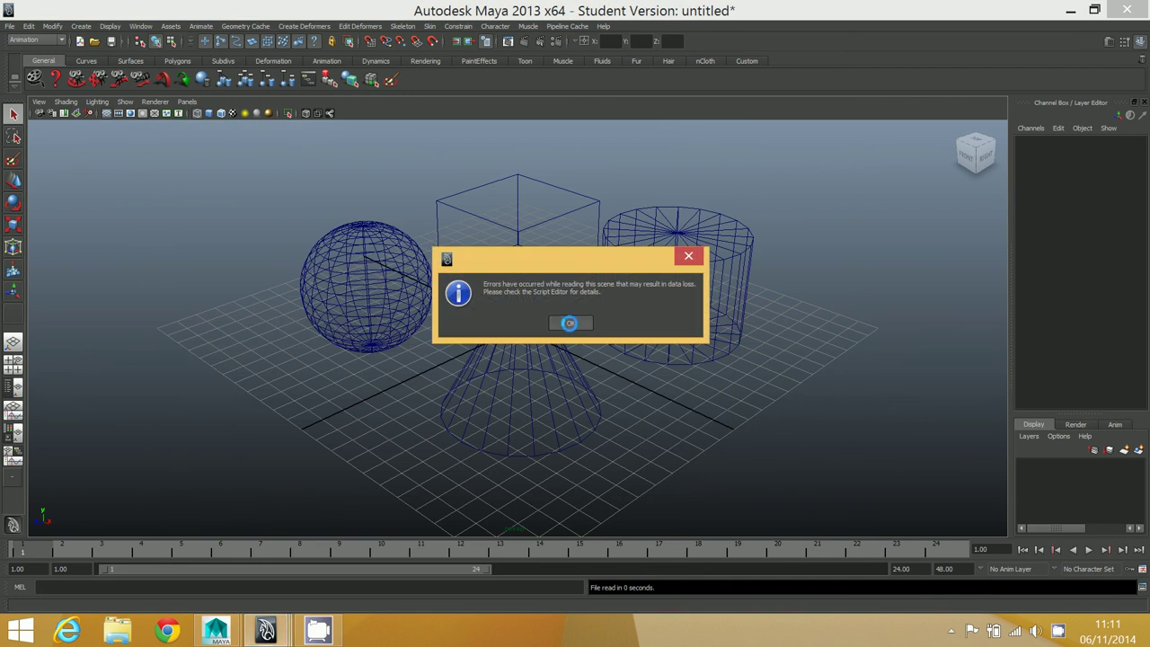
click(570, 322)
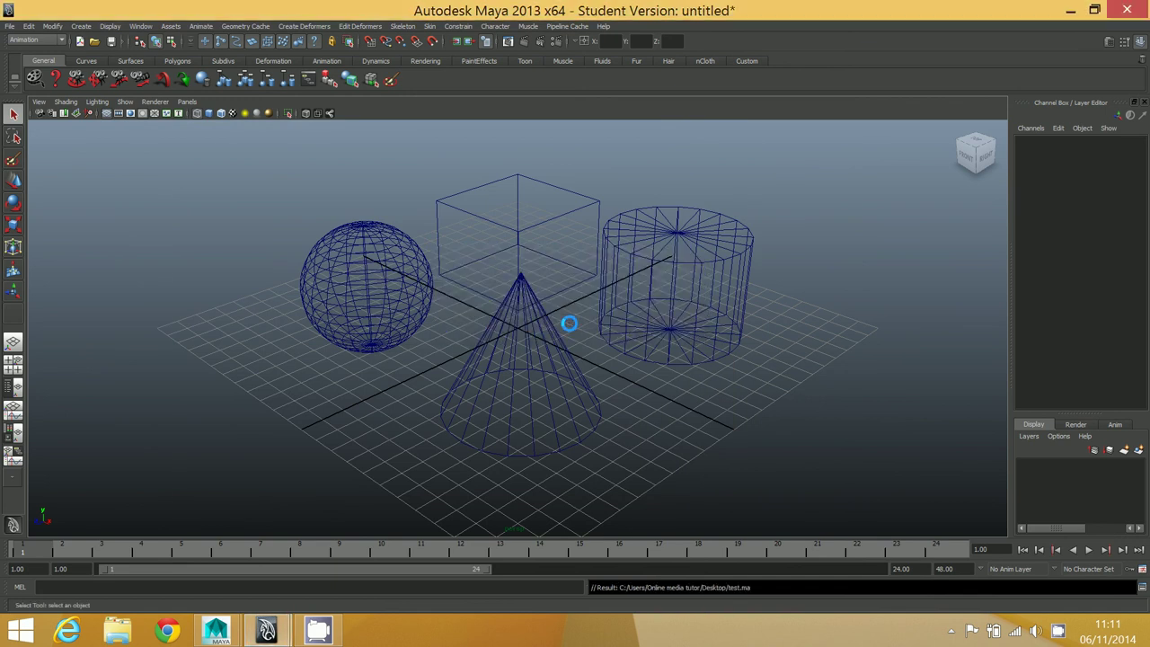
Switch the viewport to smooth shaded display (5) for the imported shapes
key(5)
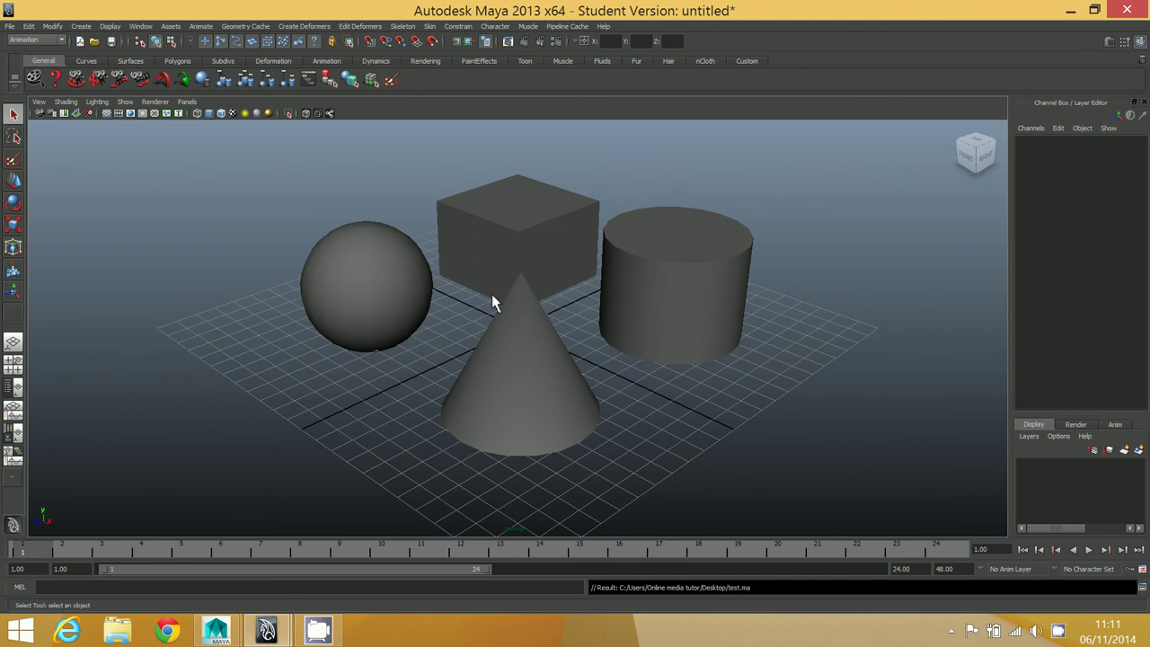